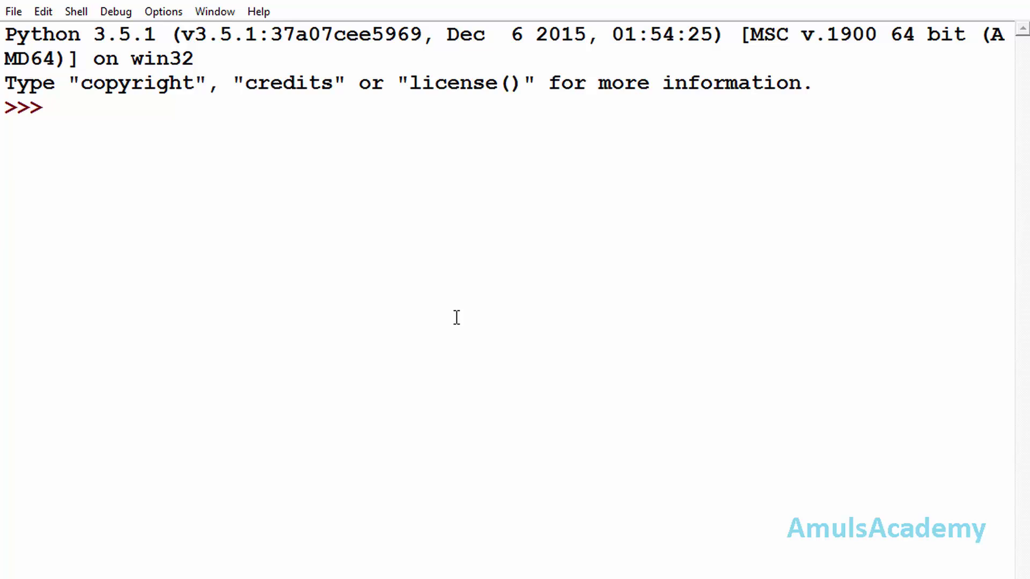
type("fruits")
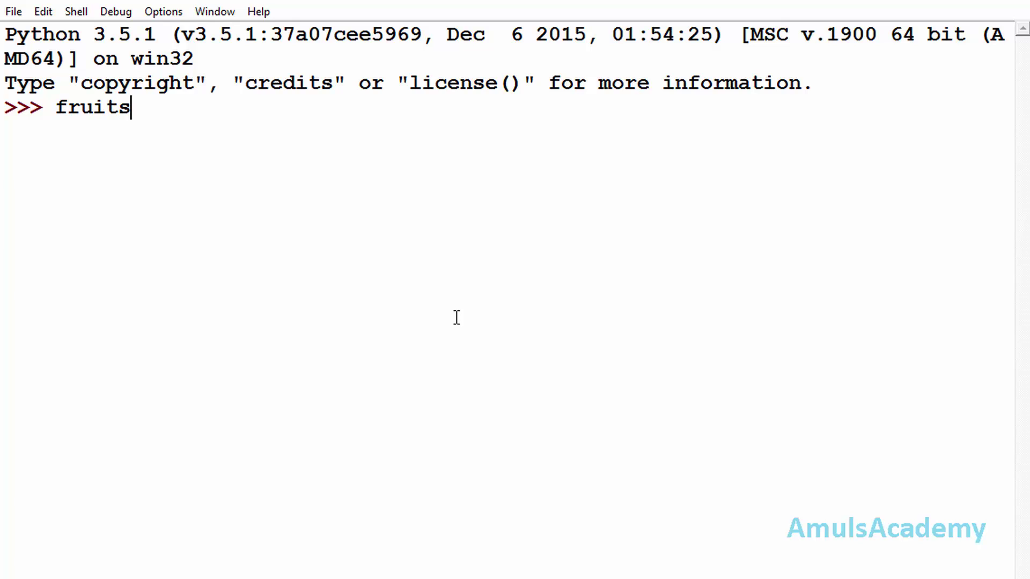
type(" = ")
type("{}")
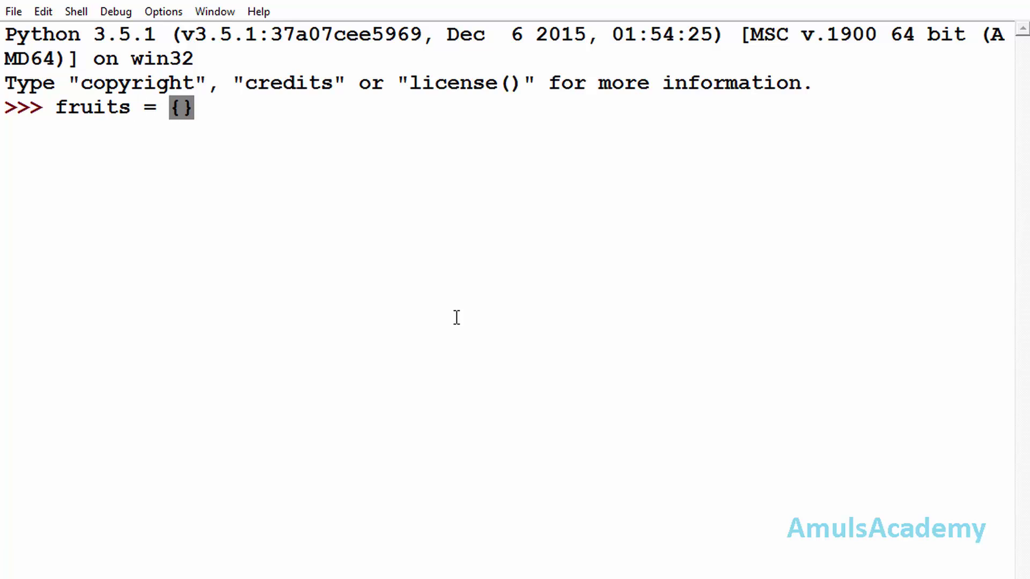
Create fruits = {'apple','banana'} and echo it, showing {'apple', 'banana'}
key("Left")
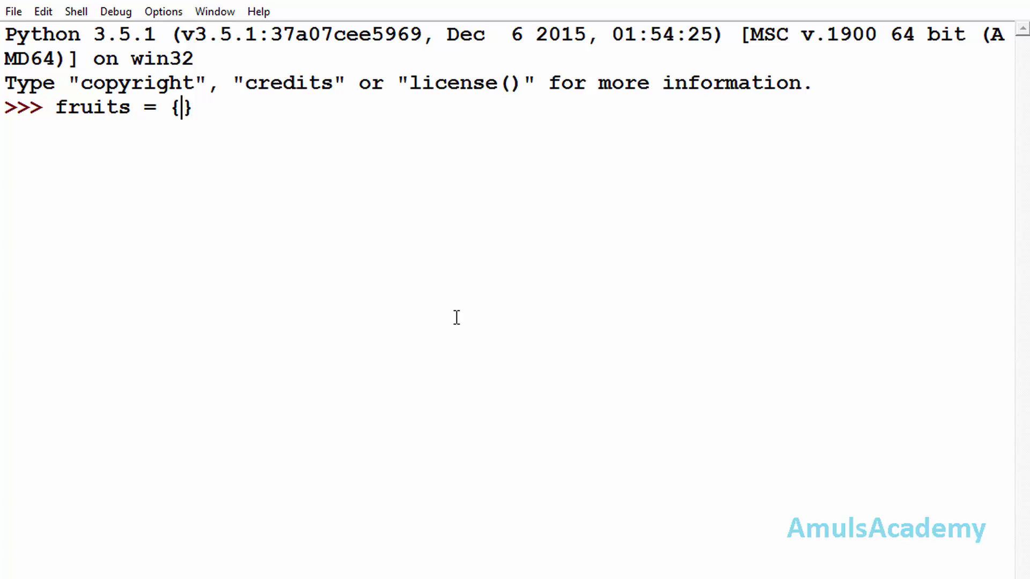
type("''")
key("Left")
type("a")
type("pple")
key("Right")
type(",''")
key("Left")
type("bana")
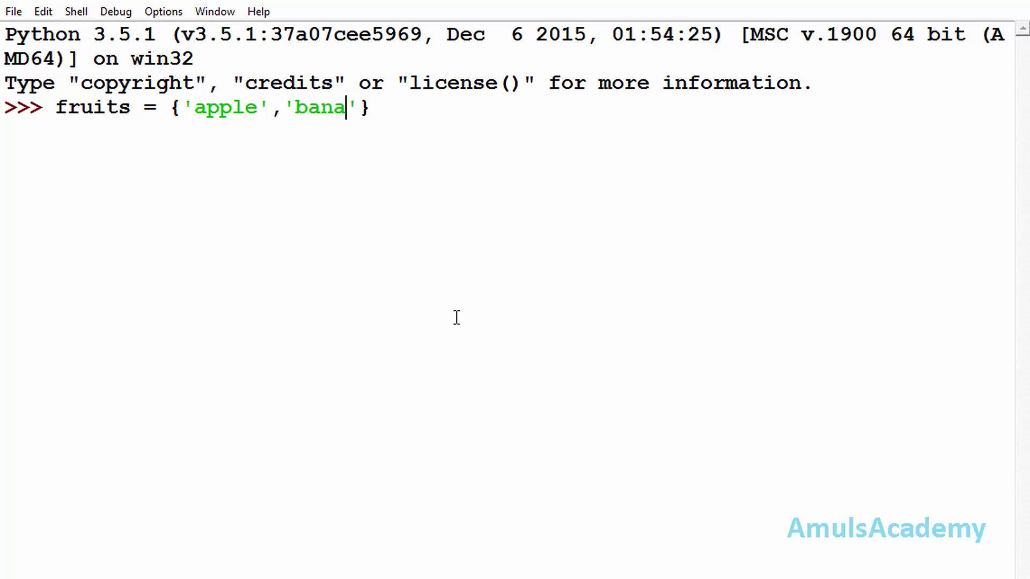
type("na")
key("Right")
key("Right")
key("Return")
type("fruits")
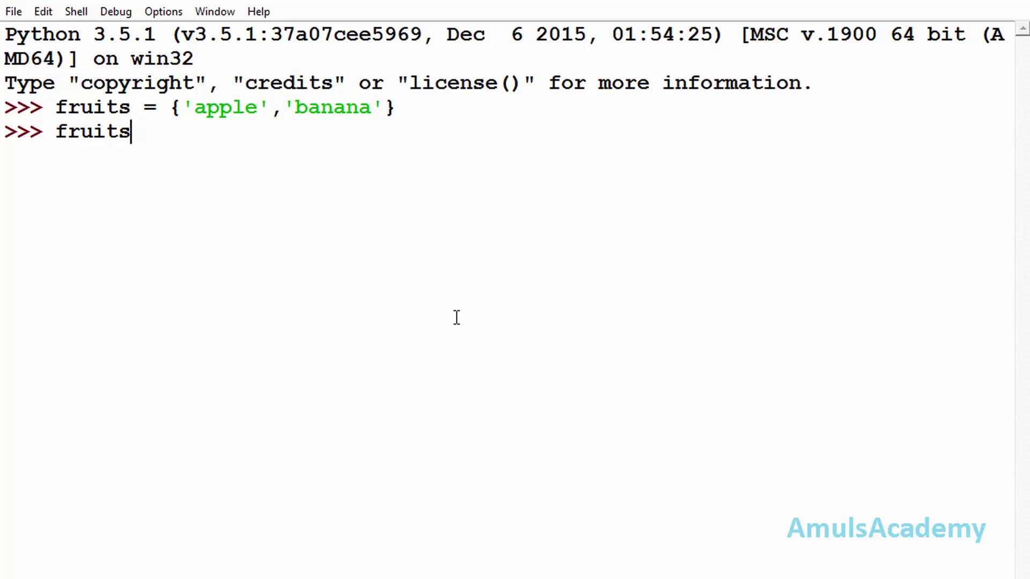
key("Return")
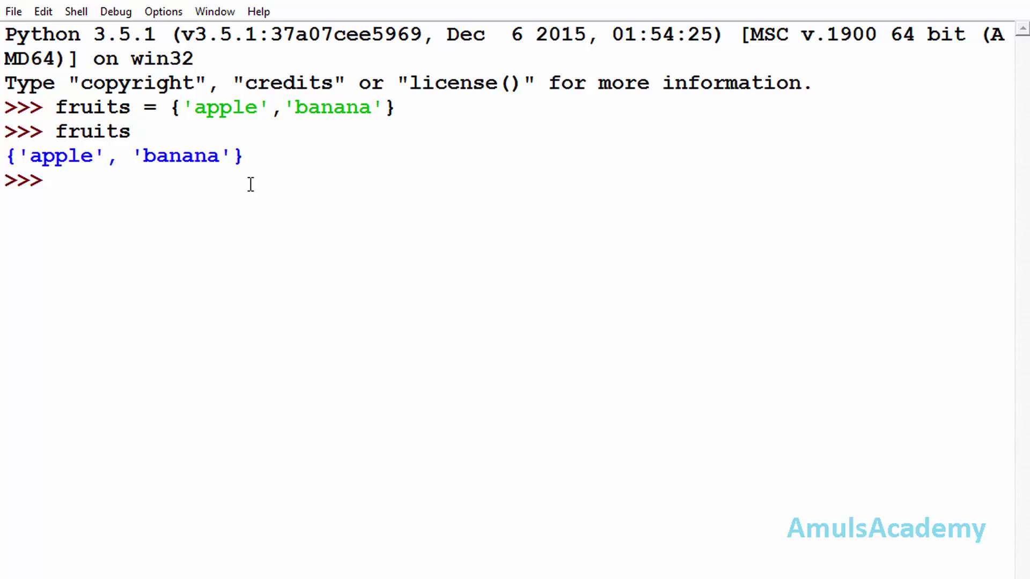
type("frui")
type("ts.a")
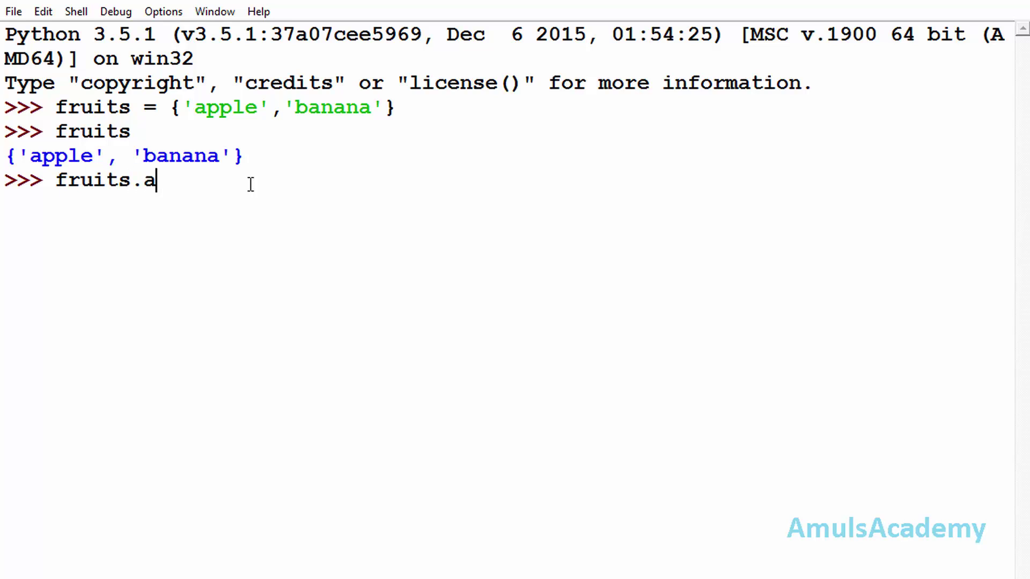
type("dd()")
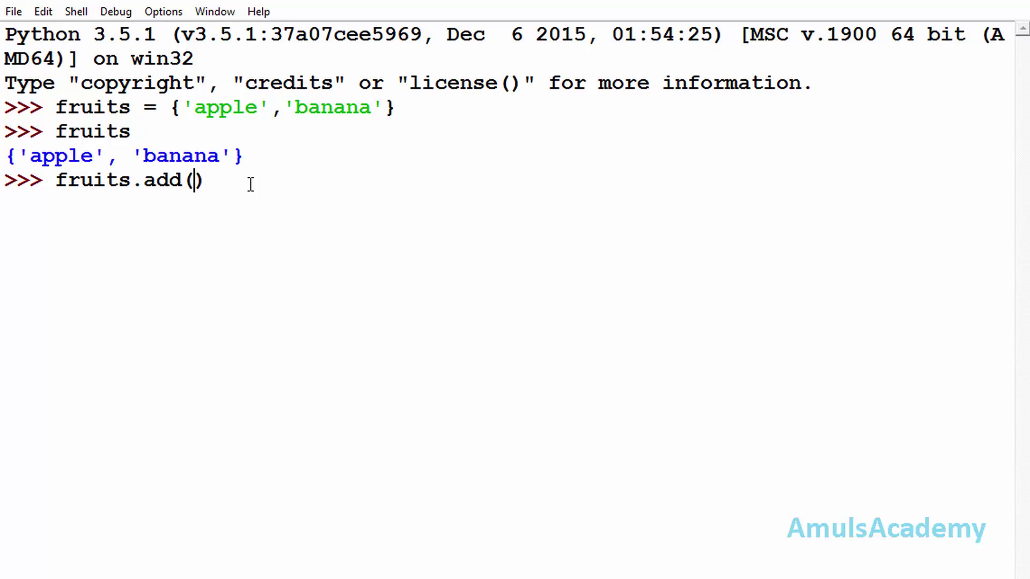
type("''")
Run fruits.add('grapes') and echo fruits as {'grapes', 'apple', 'banana'}
key("Left")
type("g")
type("rapes")
key("Return")
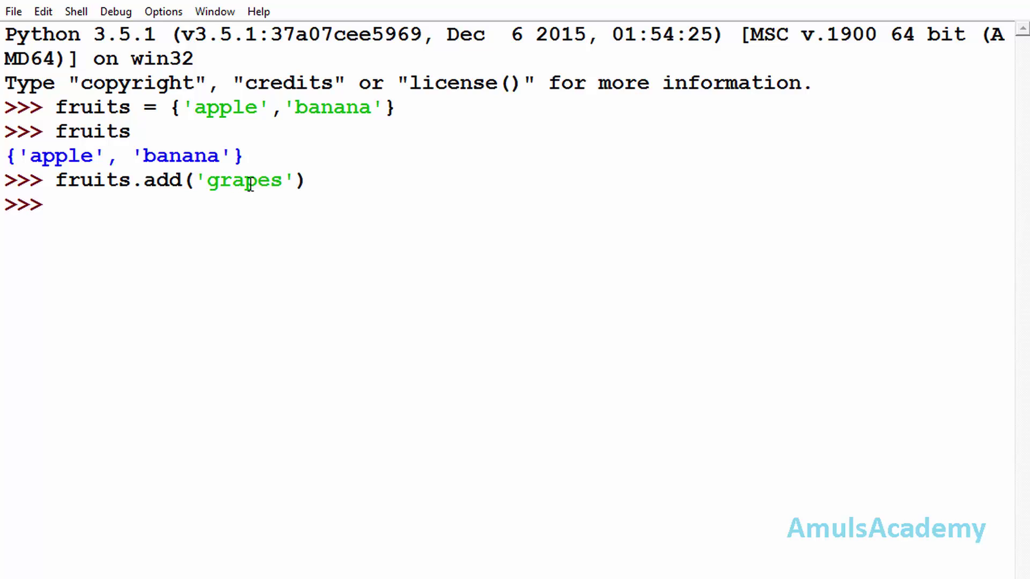
type("frui")
type("ts")
key("Return")
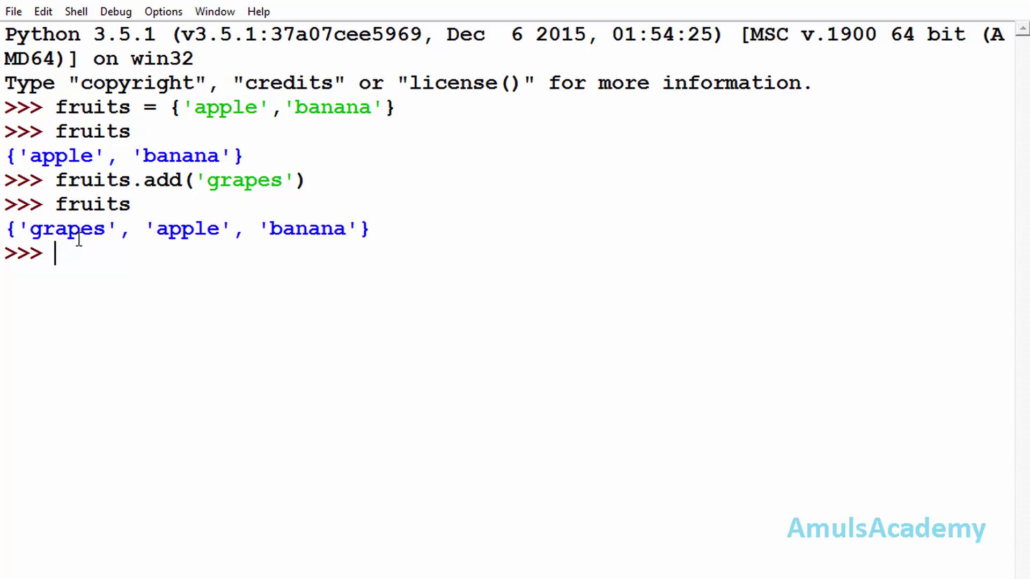
type("ani")
type("mal")
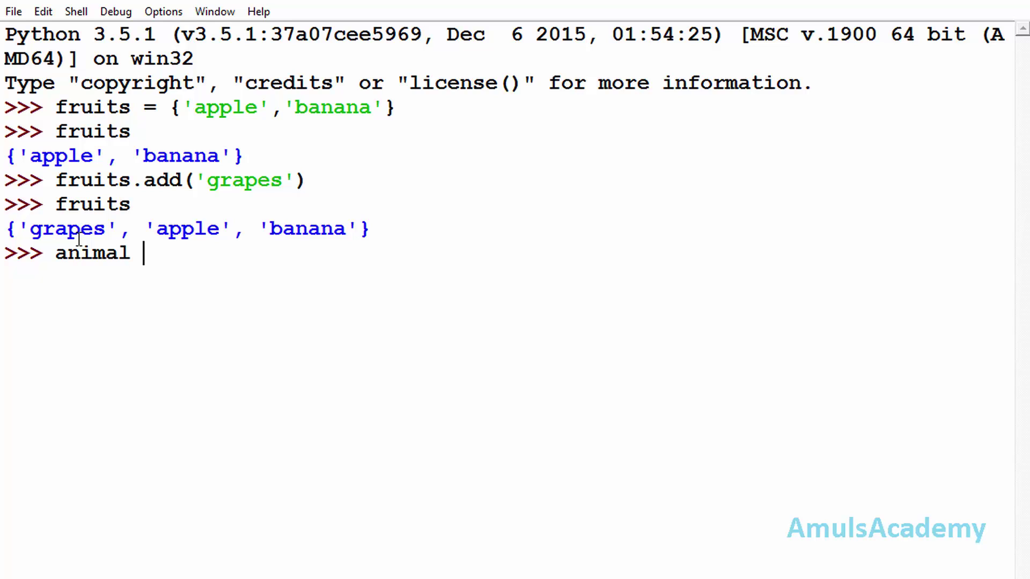
type(" = ")
type("fro")
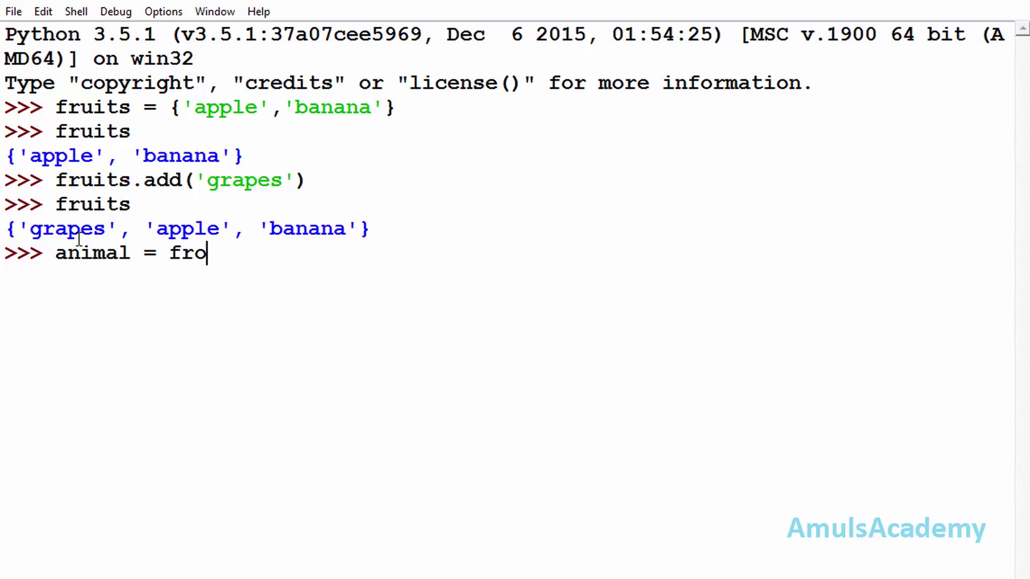
type("zenset")
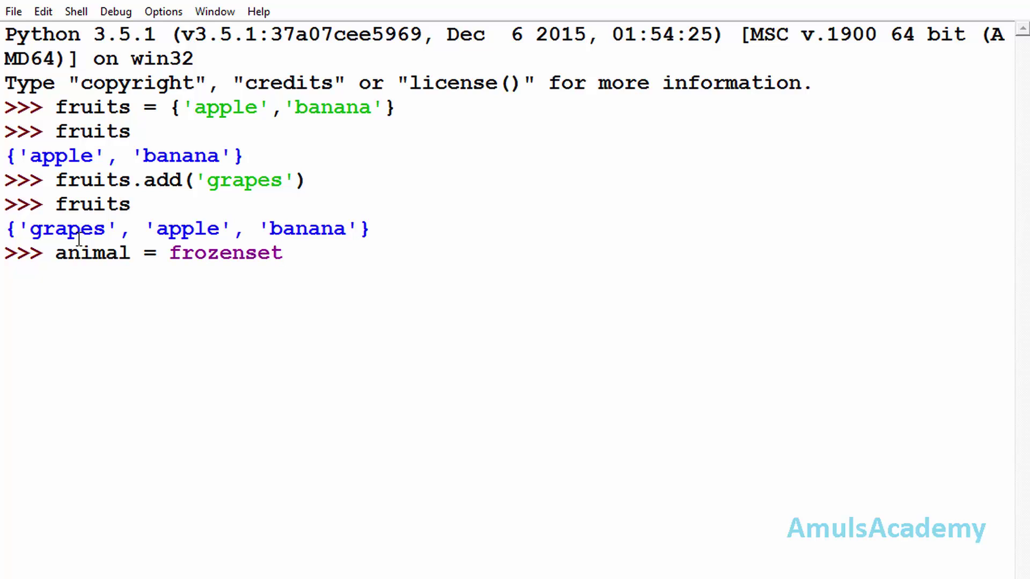
type("([])")
Assign animal = frozenset(['tiger','lion']) and display it as frozenset({'lion', 'tiger'})
key("Left")
key("Left")
type("''")
type("t")
type("iger")
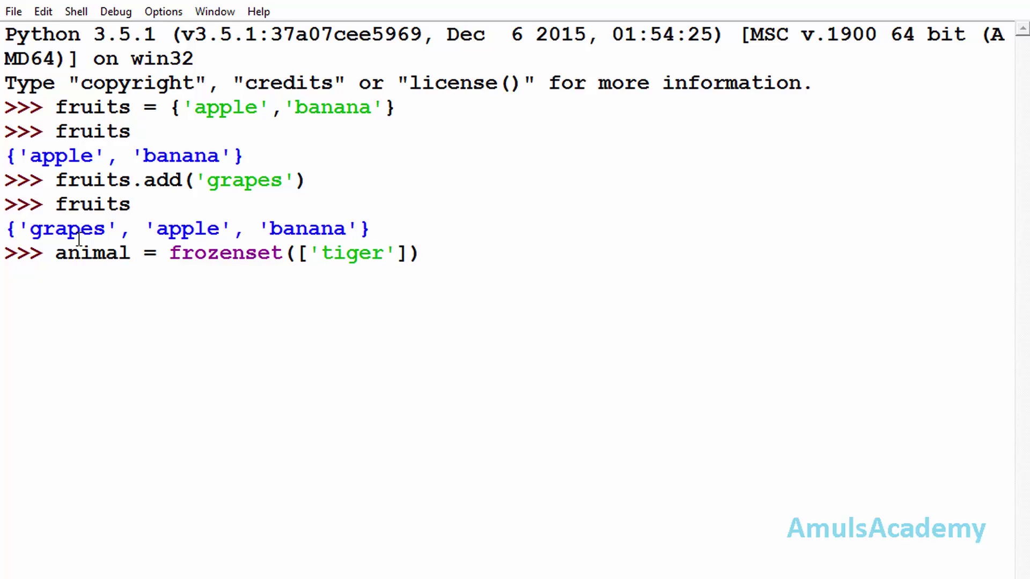
key("Right")
type(",''")
key("Left")
type("lion")
key("Right")
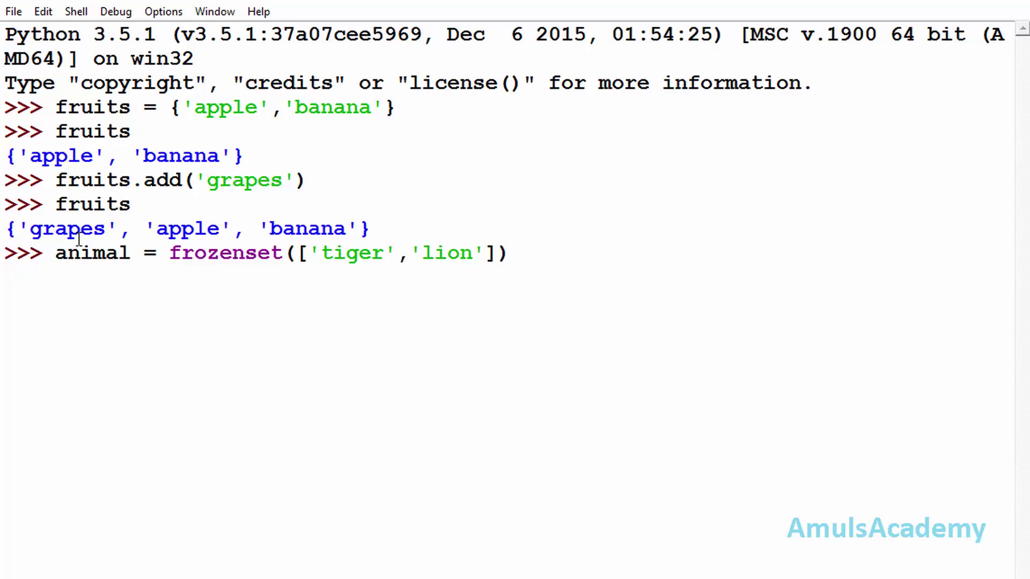
key("Return")
type("animal")
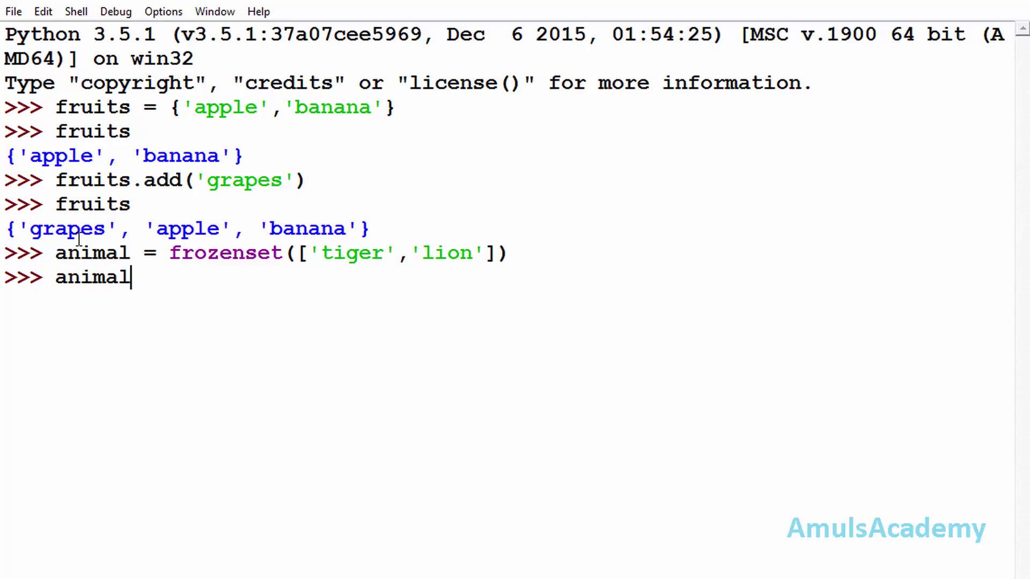
key("Return")
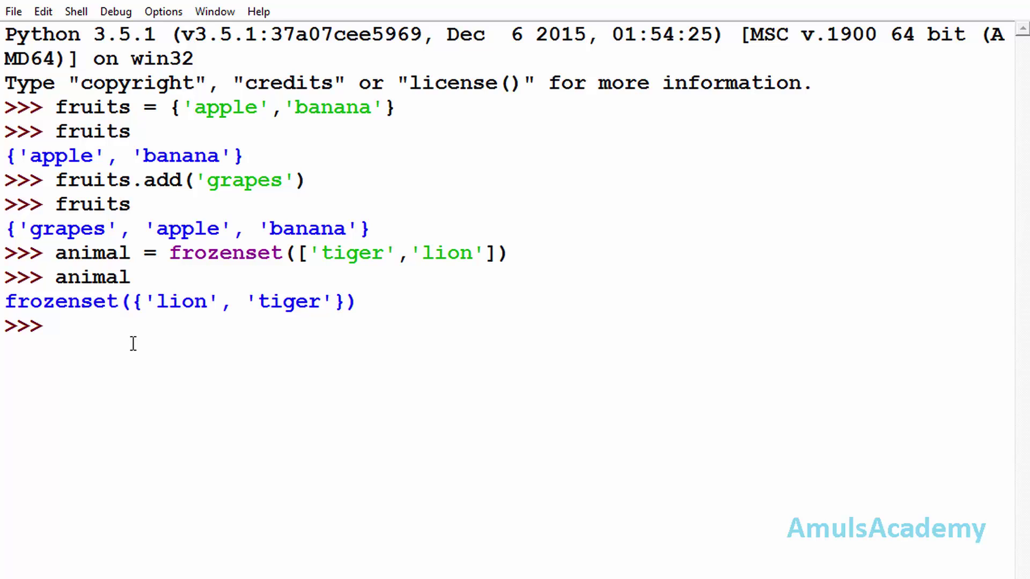
type("animal.add")
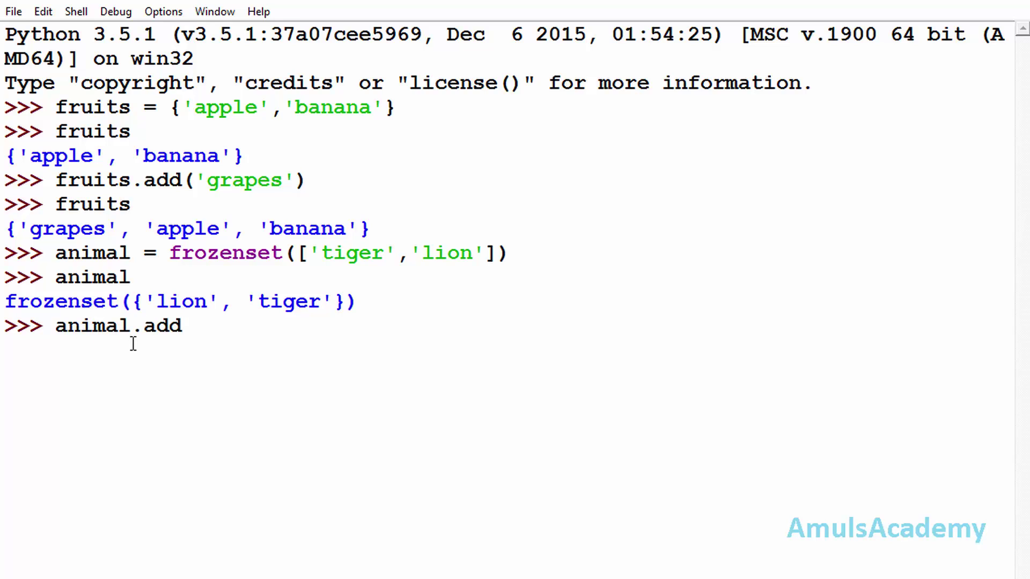
type("()")
type("''")
Run animal.add('cat') to trigger the frozenset AttributeError
key("Left")
type("cat")
key("Right")
key("Return")
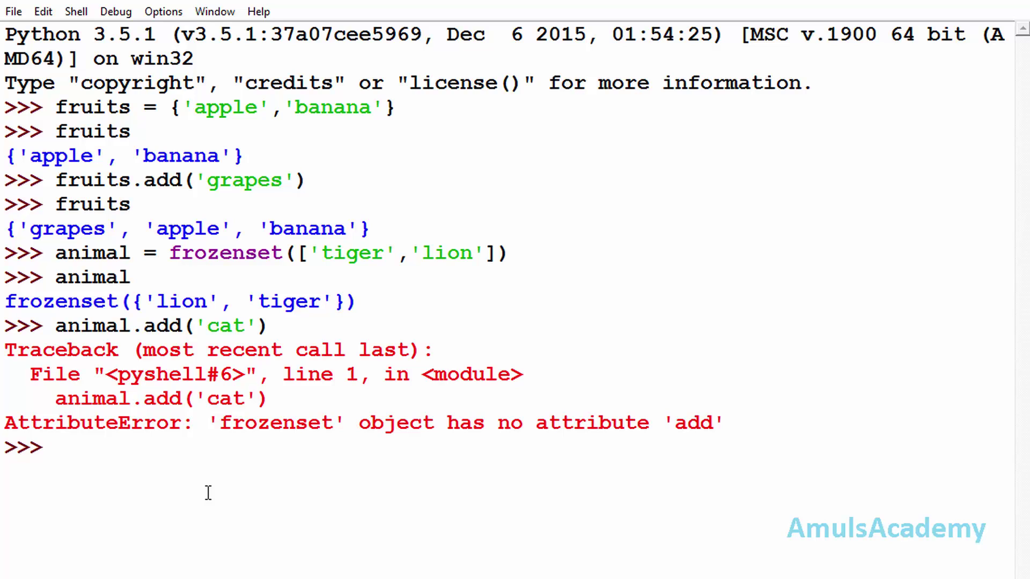
type("num ")
type("= ")
type("{}")
Enter num = {1,2,3,1,2,3,3,4,5,6} and echo it as {1, 2, 3, 4, 5, 6}
key("Left")
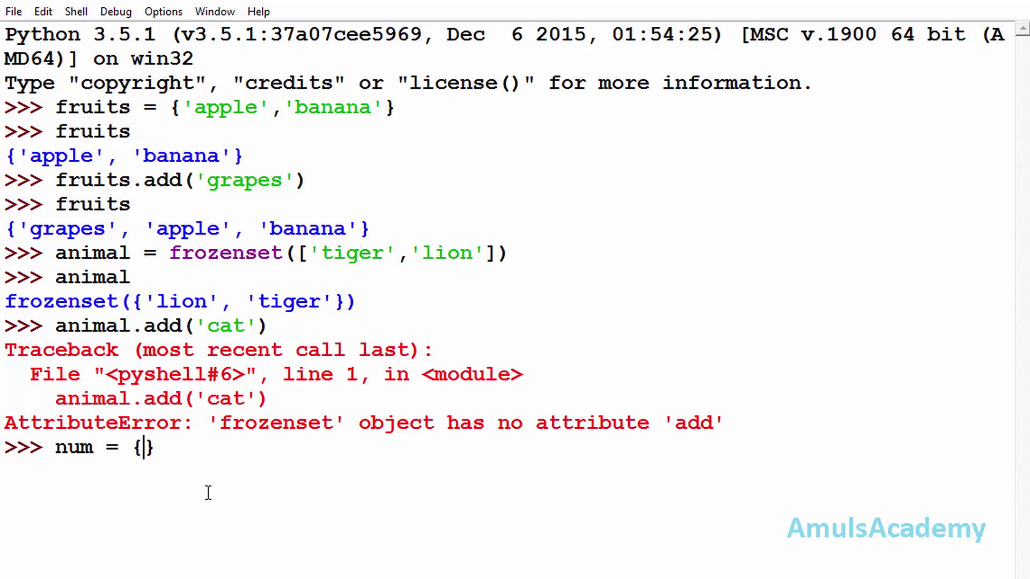
type("1,2,")
type("3,1,2,3")
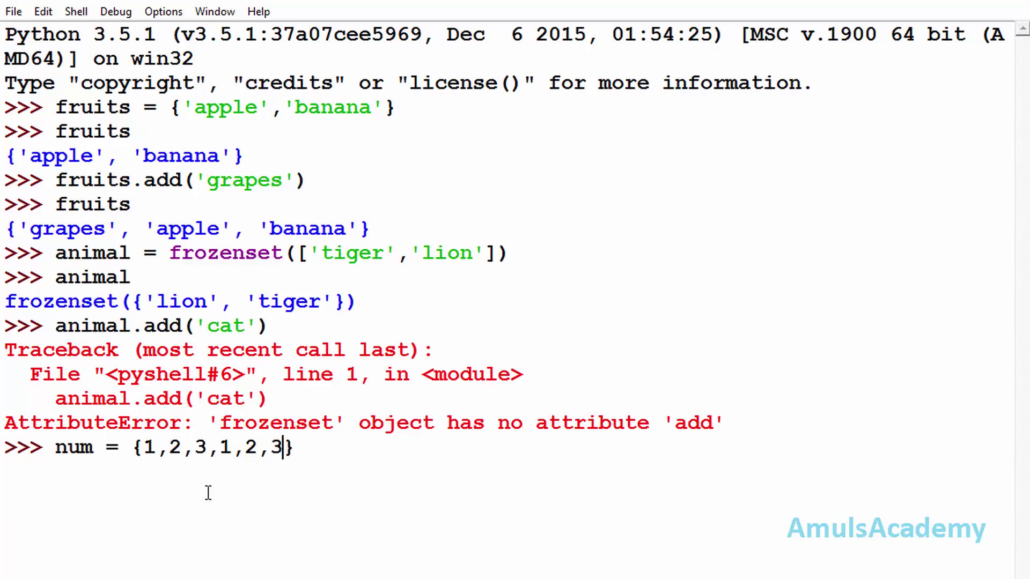
type(",3,")
type("4,5,6")
left_click(467, 453)
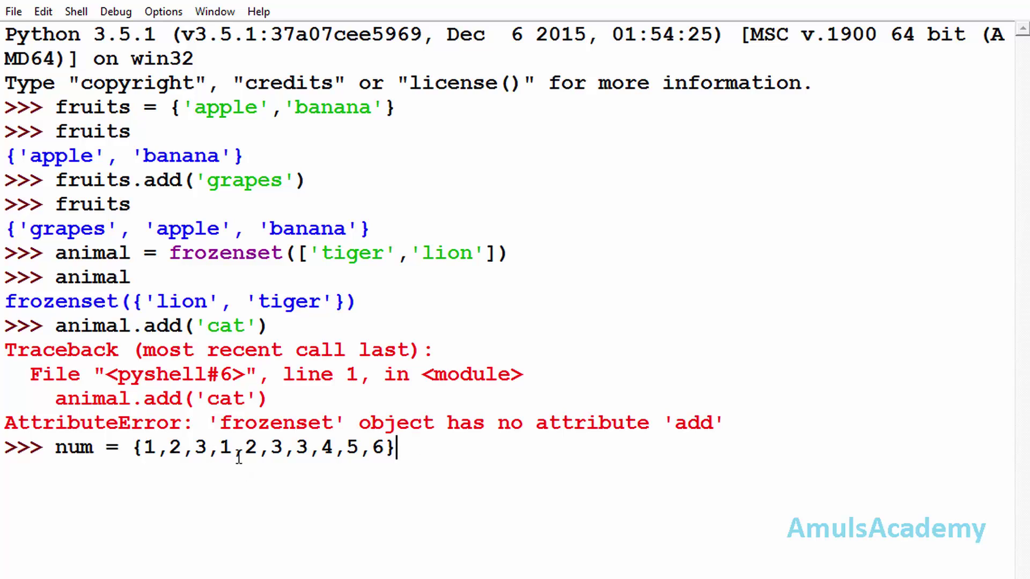
key("Return")
type("num")
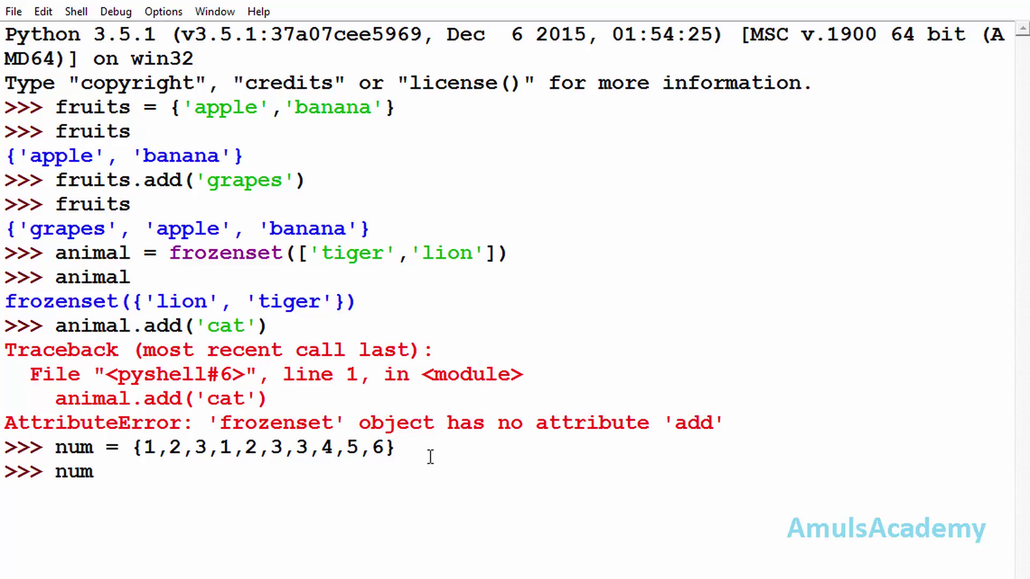
key("Return")
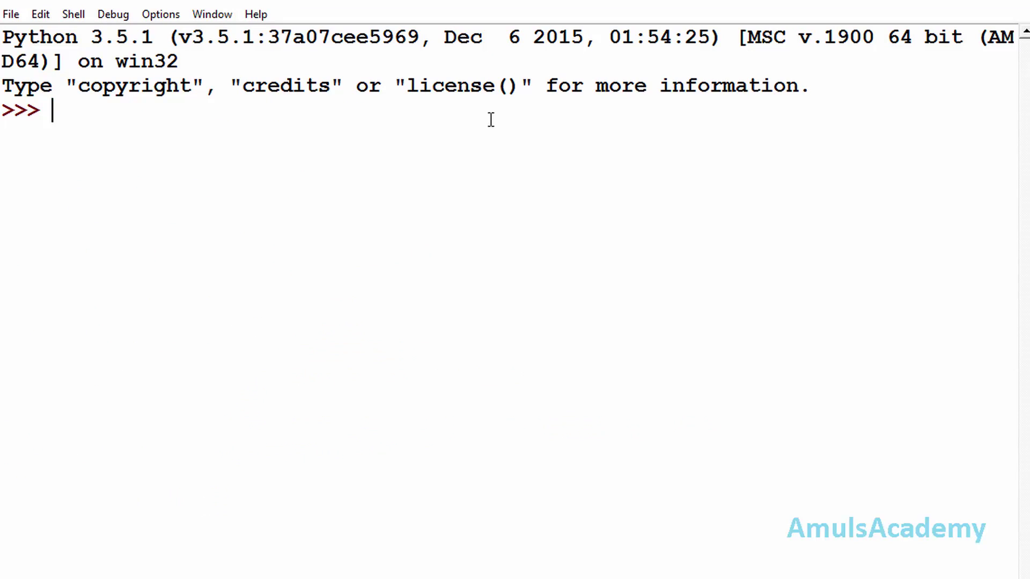
type("emp")
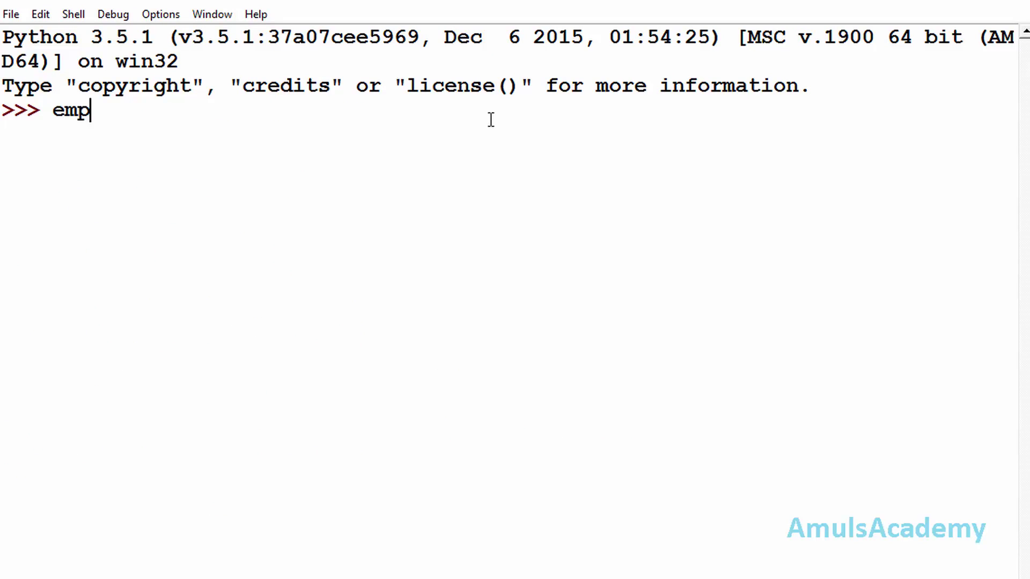
type("tyset")
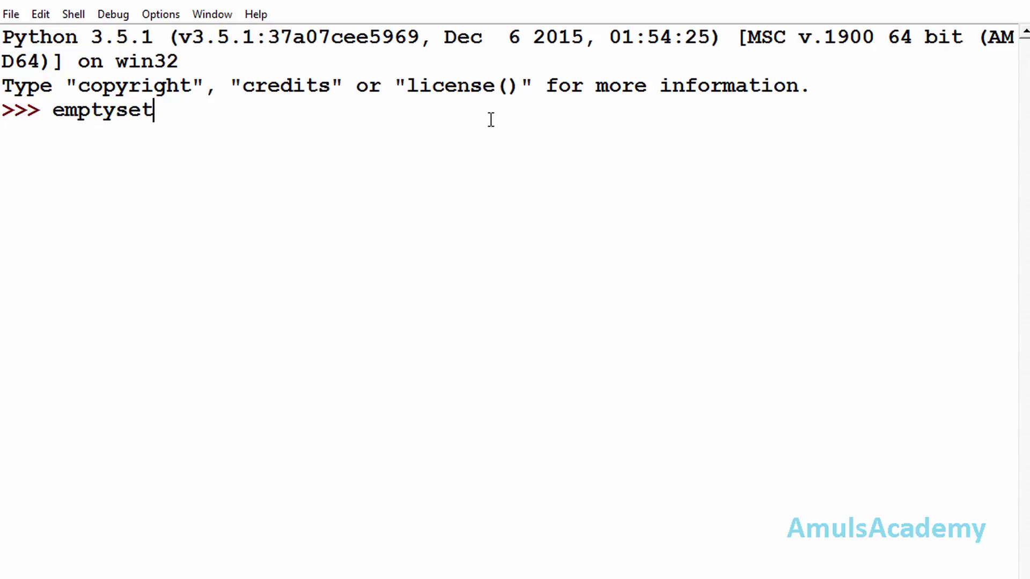
type(" = {}")
Highlight the name and empty braces in emptyset = {}, then run the assignment
left_click(184, 111)
left_click_drag(199, 110, 230, 106)
left_click(258, 108)
left_click_drag(52, 111, 156, 107)
left_click(231, 110)
left_click_drag(192, 110, 219, 110)
left_click(250, 112)
key("Return")
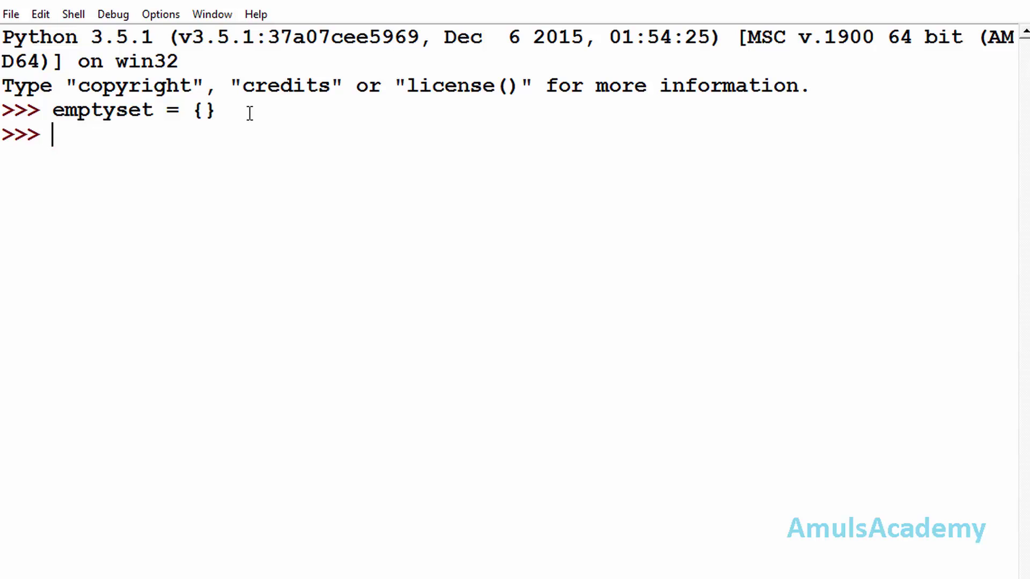
type("typ")
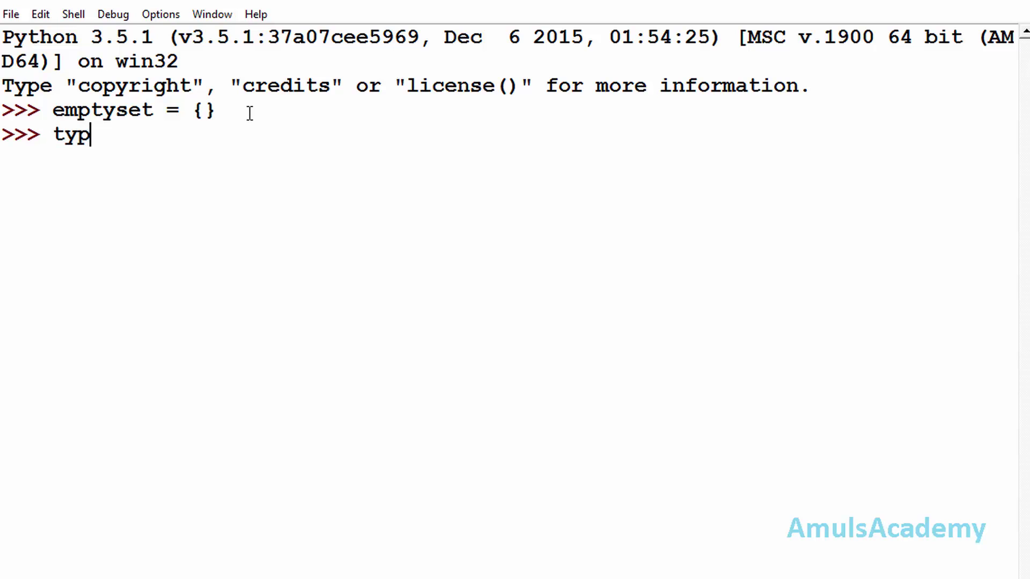
type("e()")
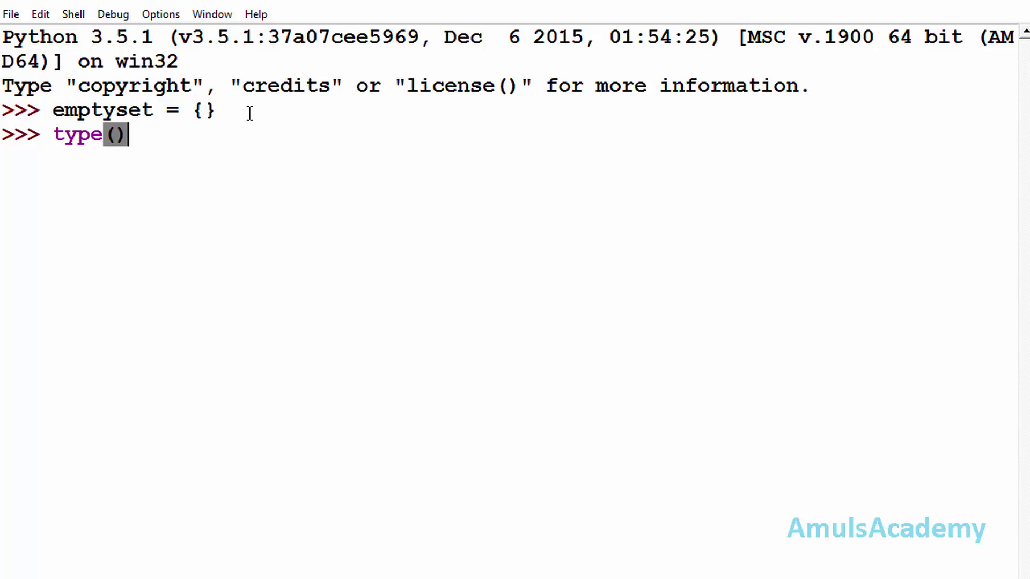
Run type(emptyset), which returns <class 'dict'>, and highlight the dict result
key("Left")
type("emp")
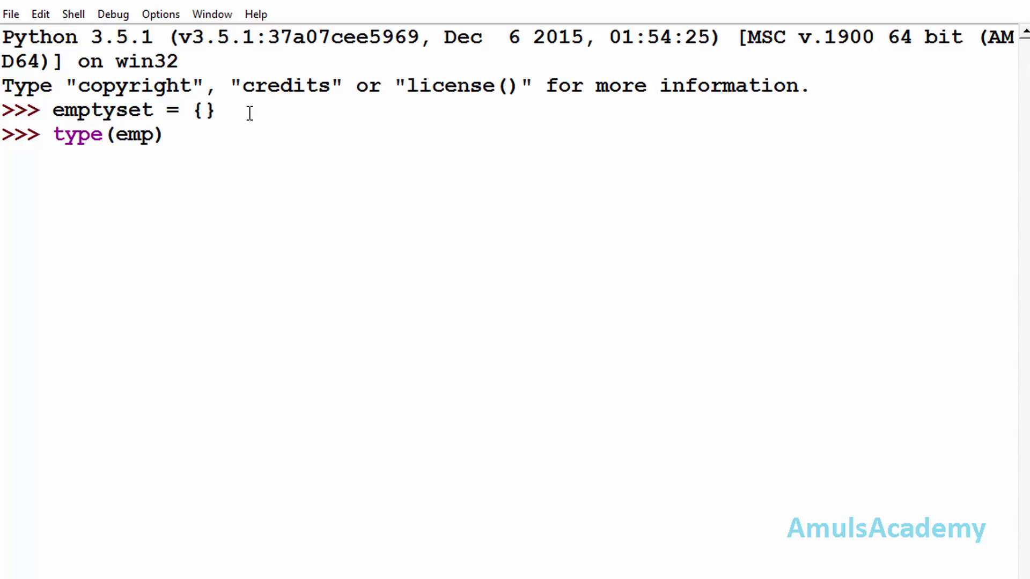
type("tyset")
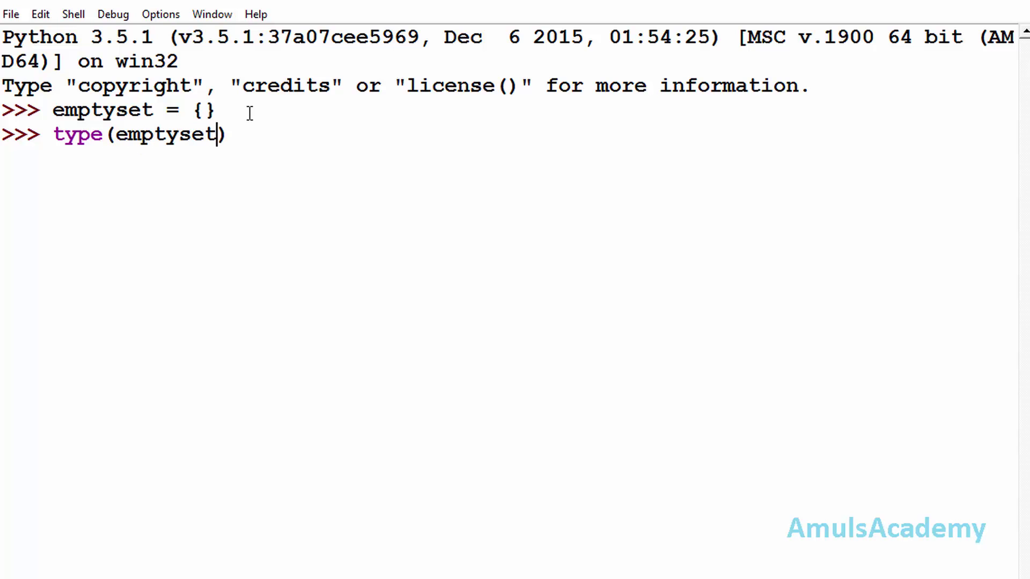
key("Right")
key("Return")
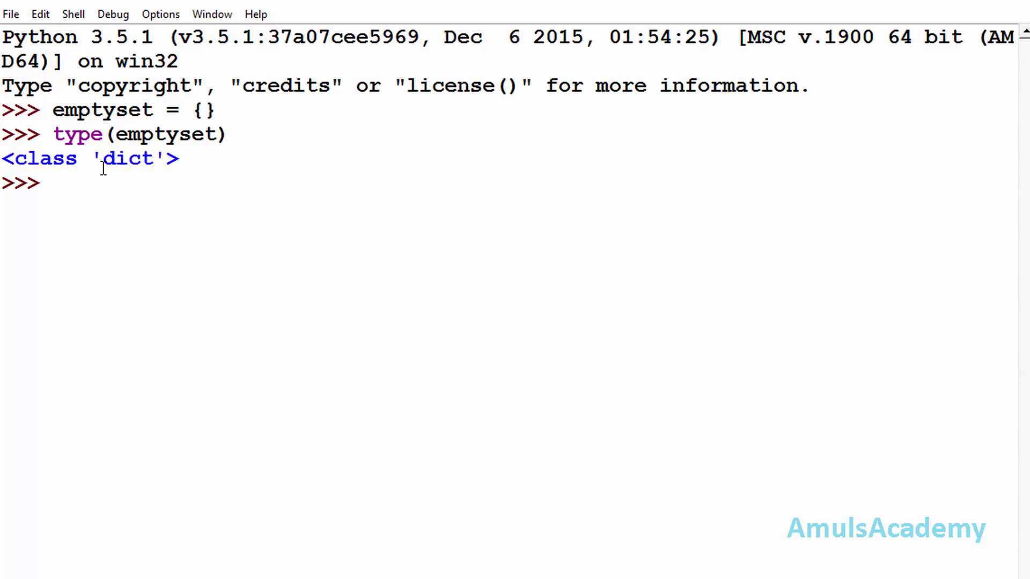
double_click(133, 161)
left_click(242, 161)
type("emptyset = s")
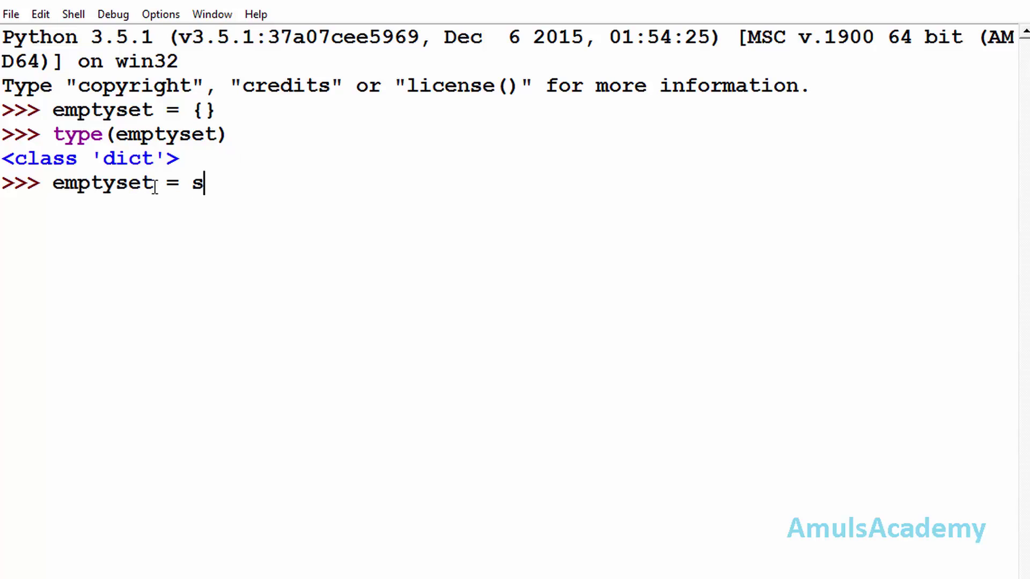
type("et()")
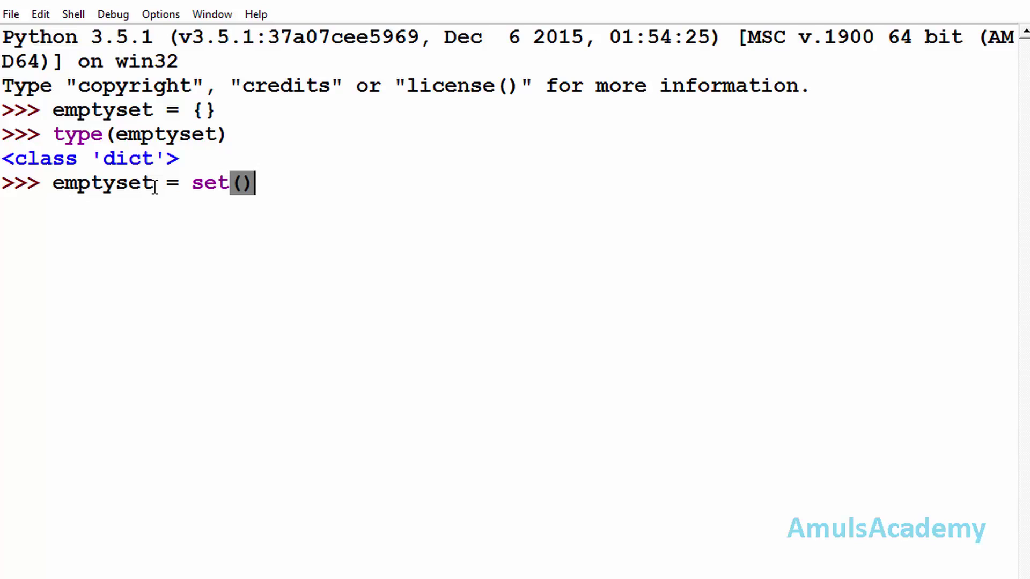
Reassign emptyset = set() and confirm type(emptyset) now returns <class 'set'>
key("Return")
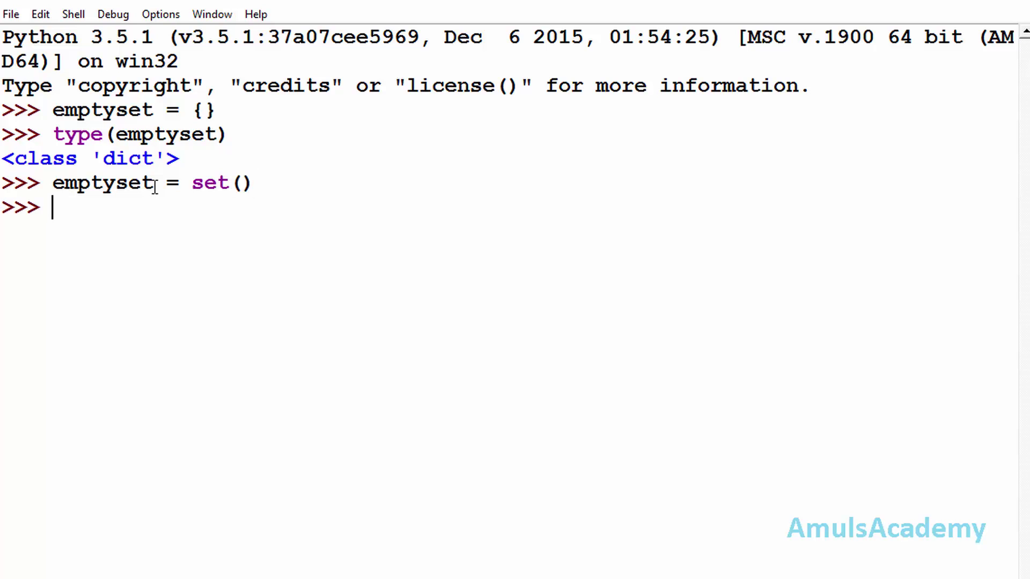
type("ty")
type("pe()")
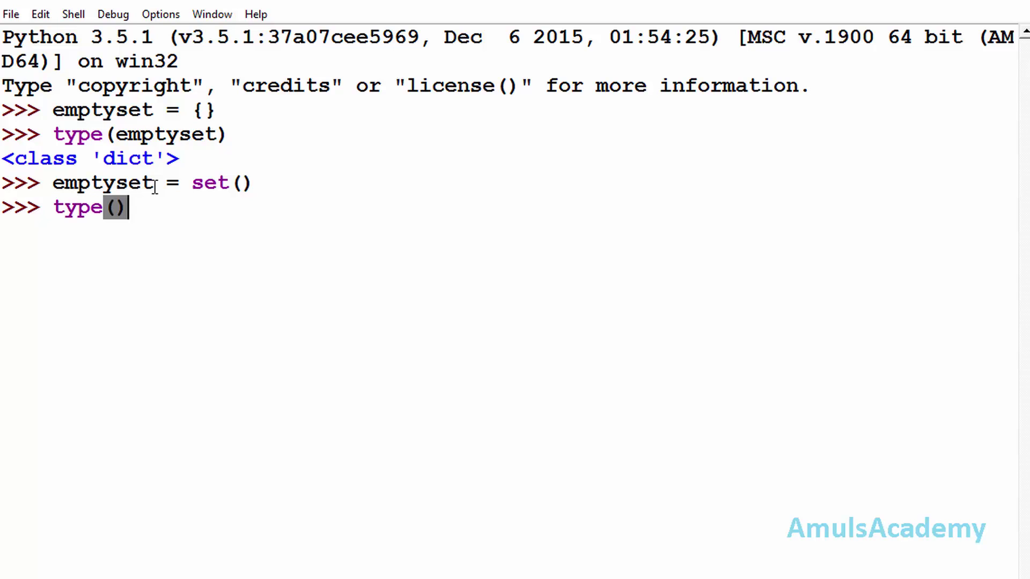
key("Left")
type("emptyset")
key("Return")
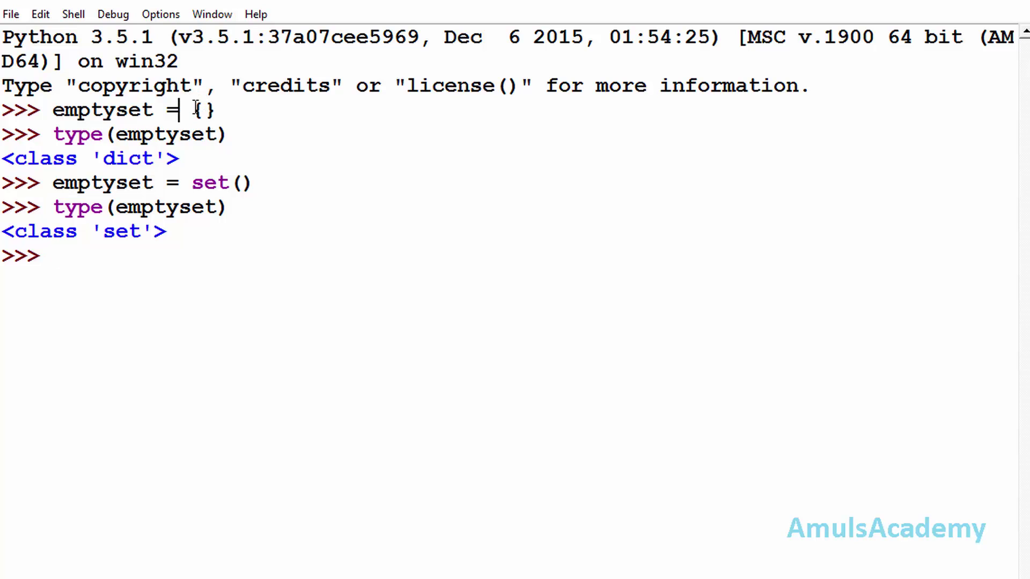
Highlight {} in the first assignment and set() in the reassignment to compare
left_click_drag(184, 107, 236, 107)
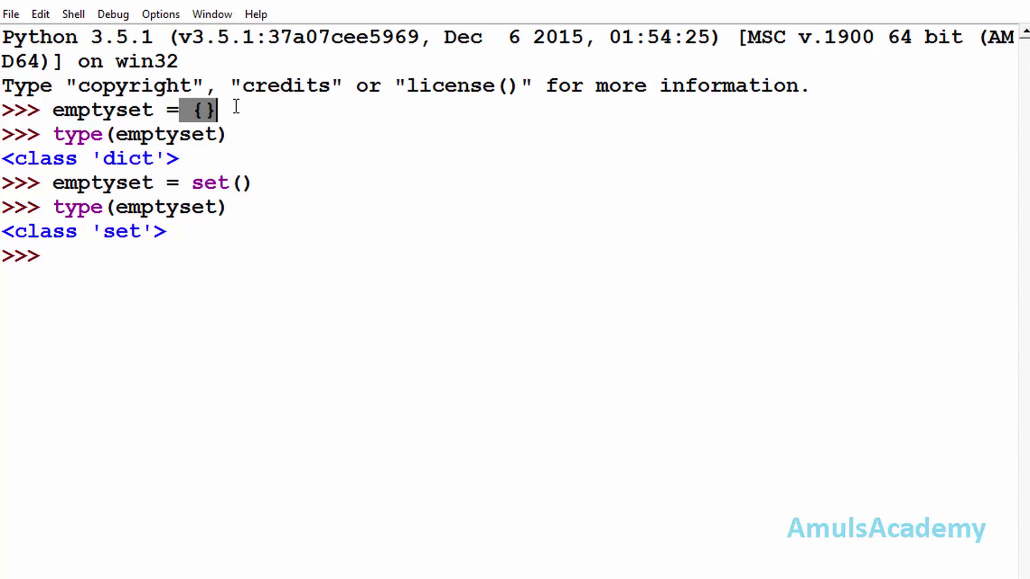
left_click(256, 183)
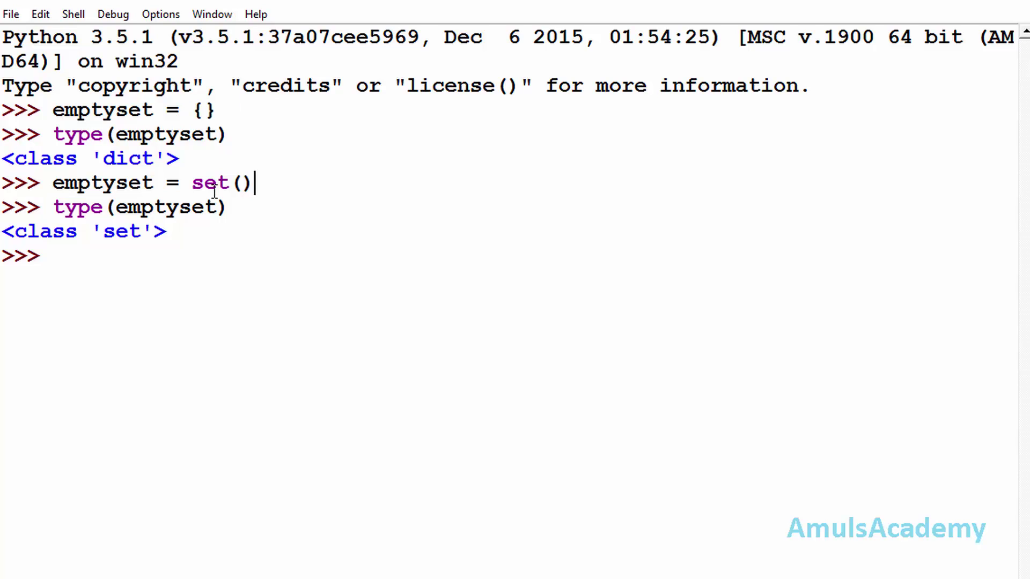
left_click_drag(181, 183, 262, 185)
type("num = {1,2,3,4")
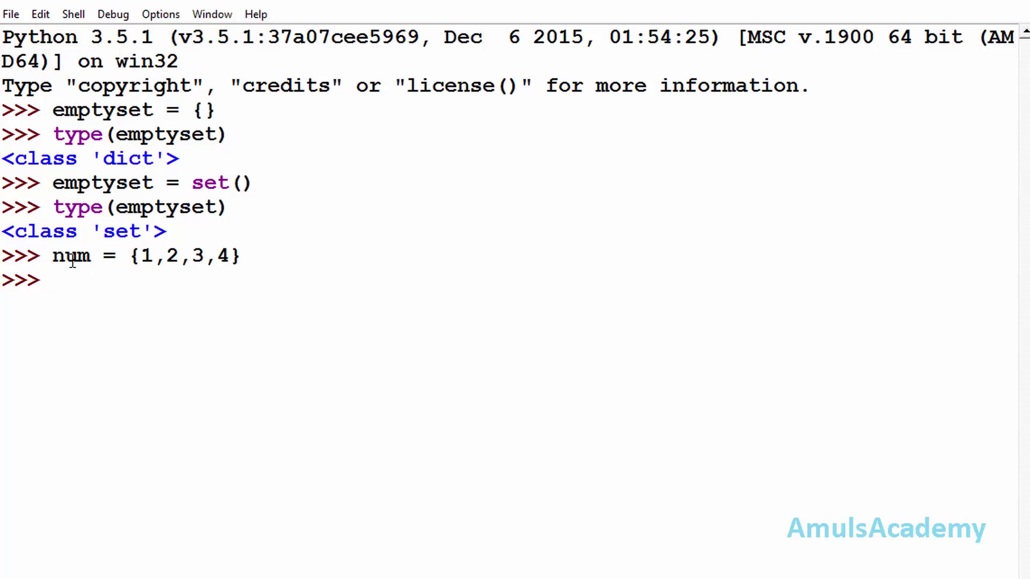
type("num1")
type("= se")
type("t()")
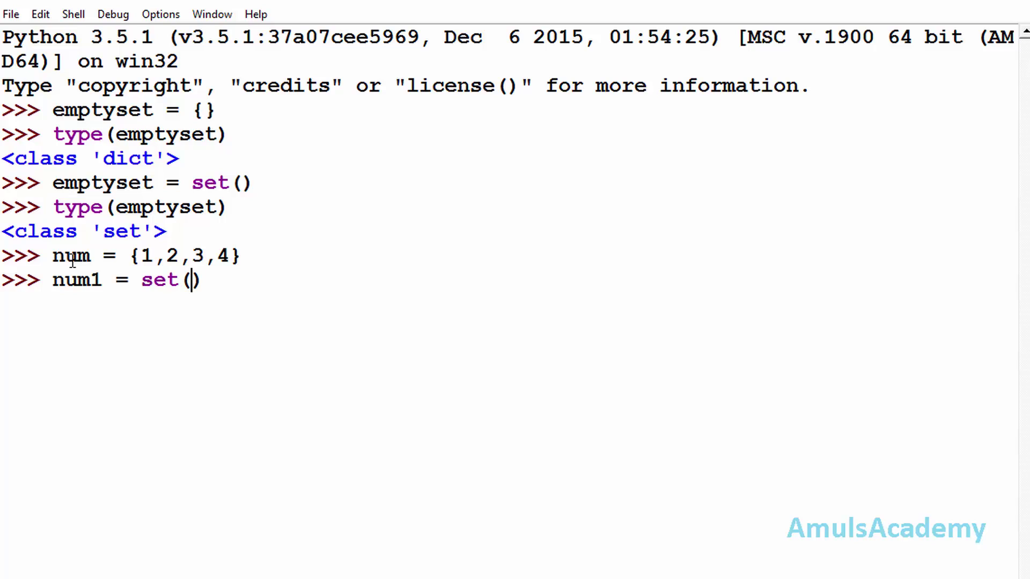
type("num")
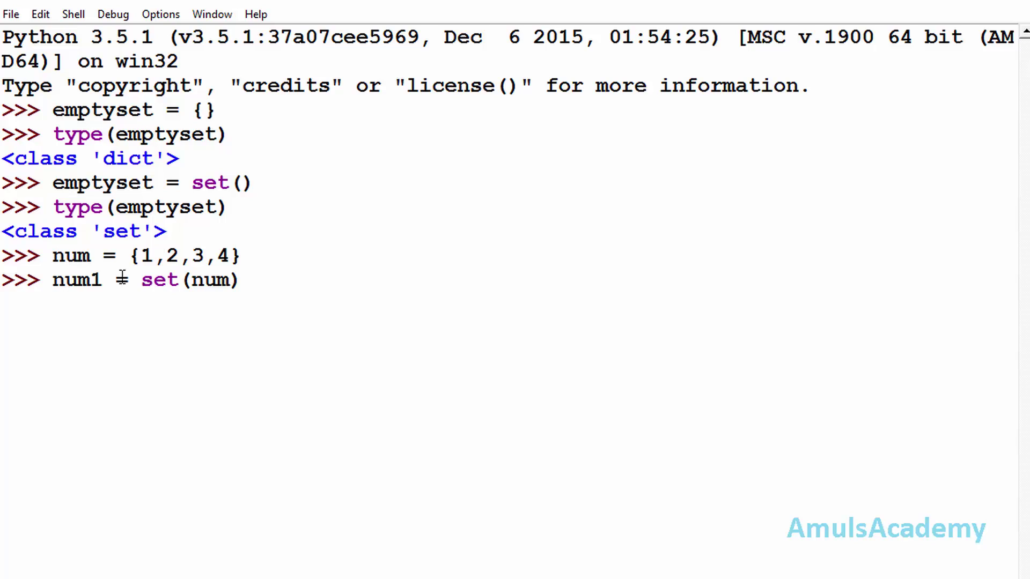
Enter num1 = set(num), echo it as {1, 2, 3, 4}, and highlight the copied elements
left_click(264, 285)
key("Return")
type("n")
type("um1")
key("Return")
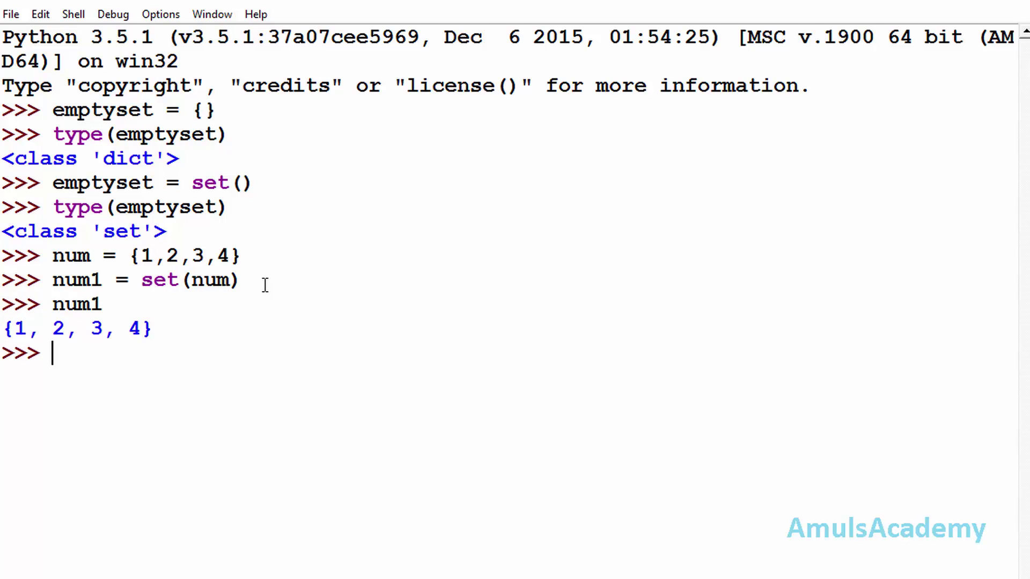
left_click_drag(15, 331, 139, 329)
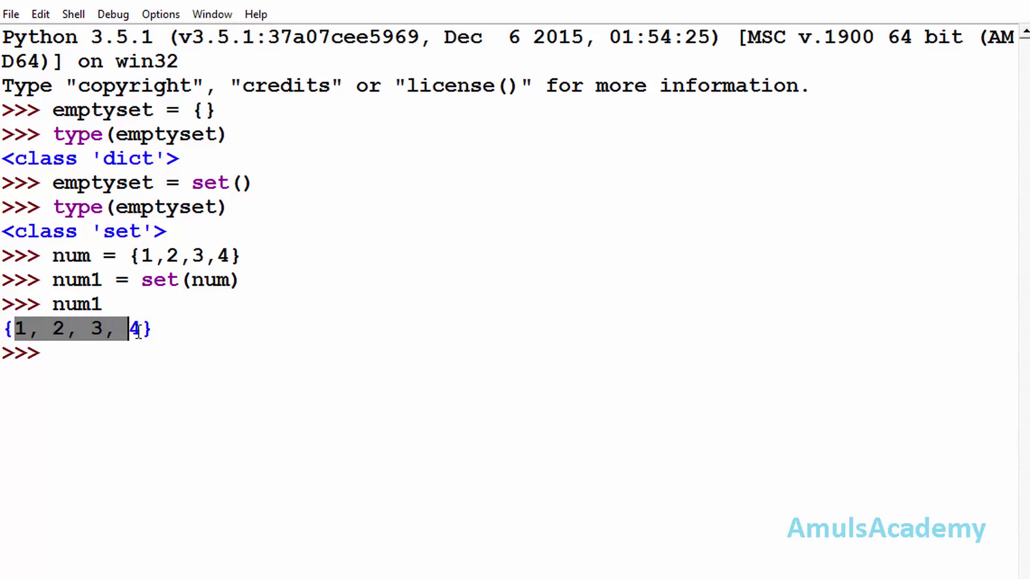
left_click(202, 324)
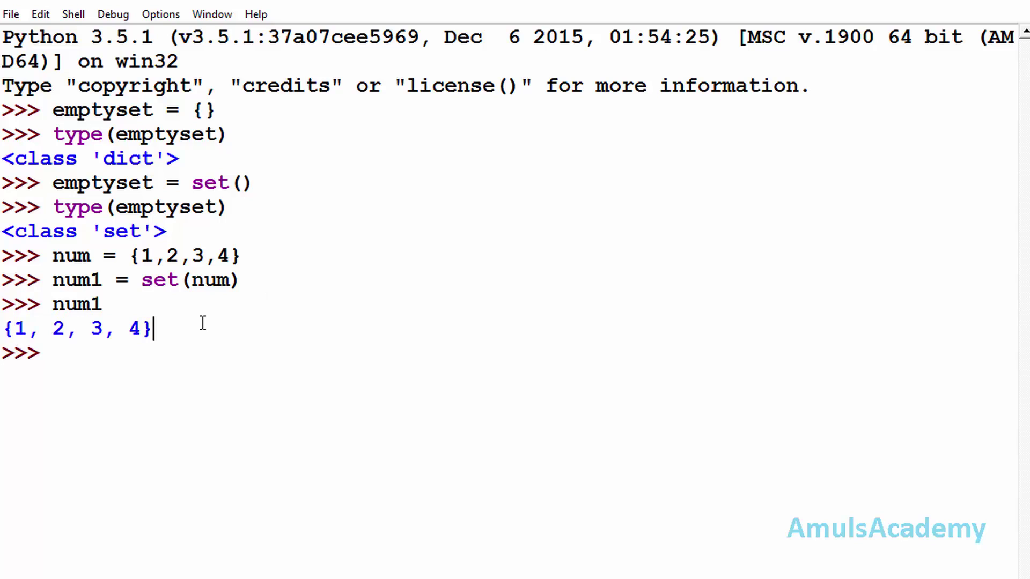